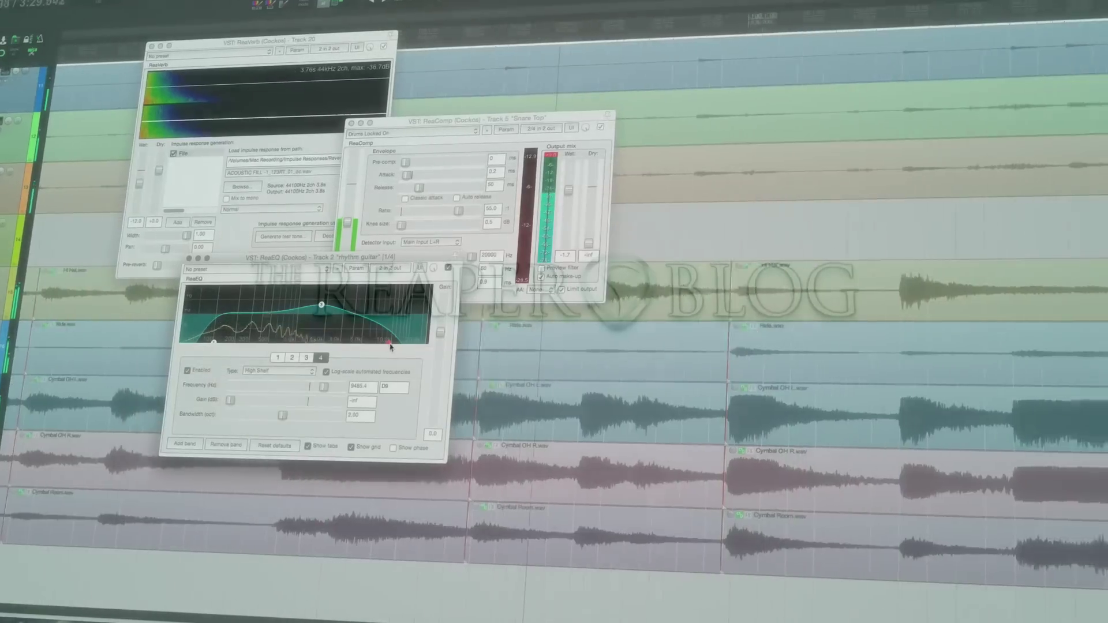
- Drag ReaEQ band 4's high shelf up to about 16.5 kHz
left_click_drag(391, 346, 411, 345)
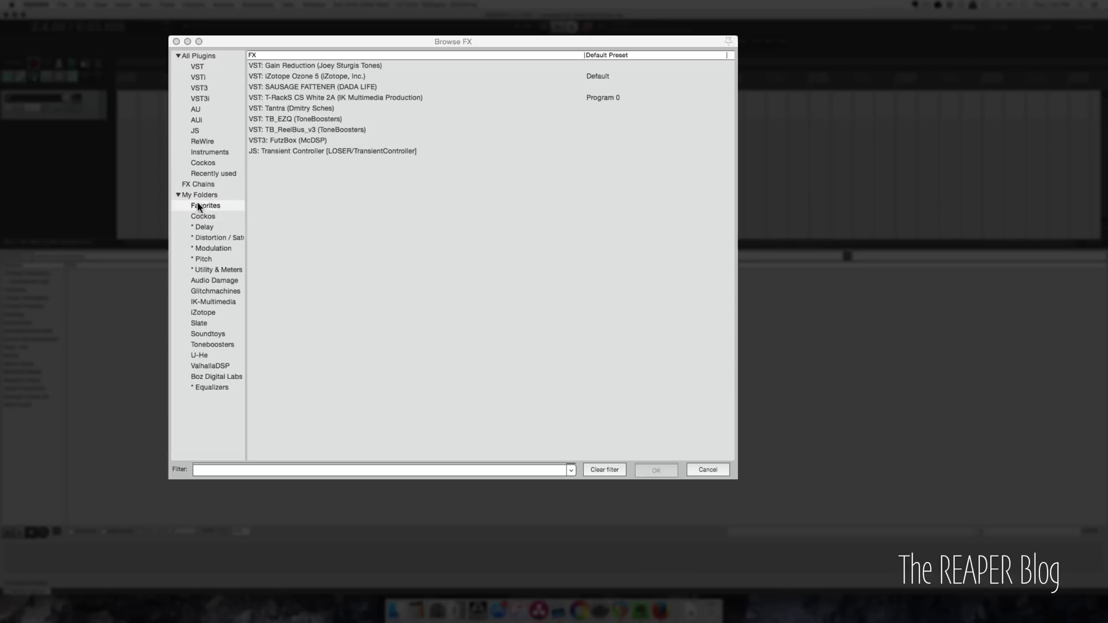
- Select the * Delay folder and review its smart filter (delay OR echo OR slap OR replika) in Edit folder
left_click(225, 228)
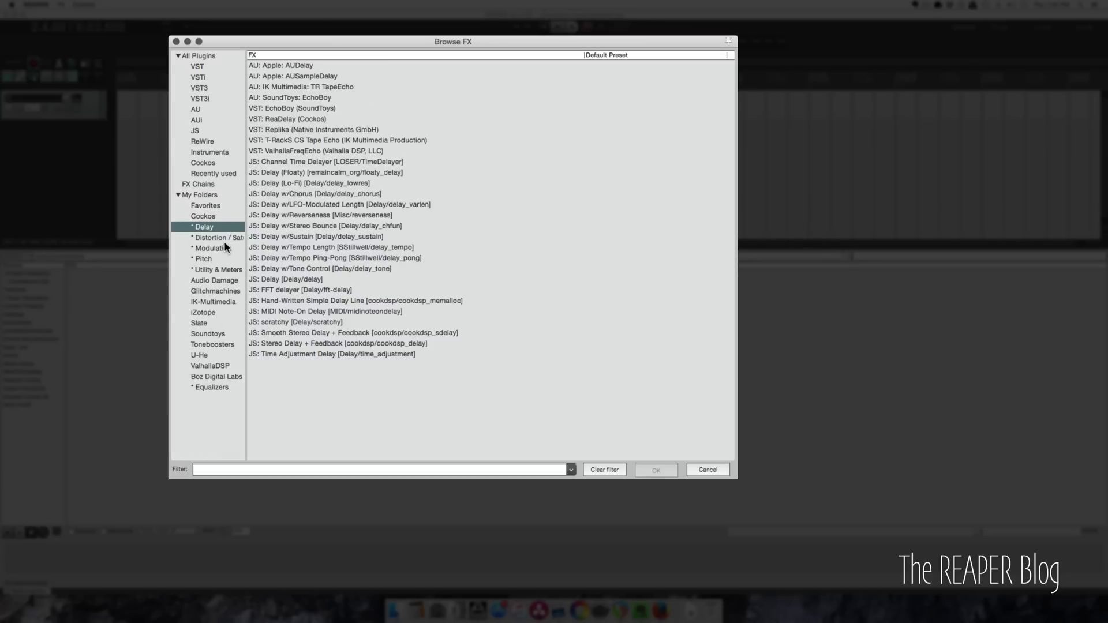
right_click(224, 228)
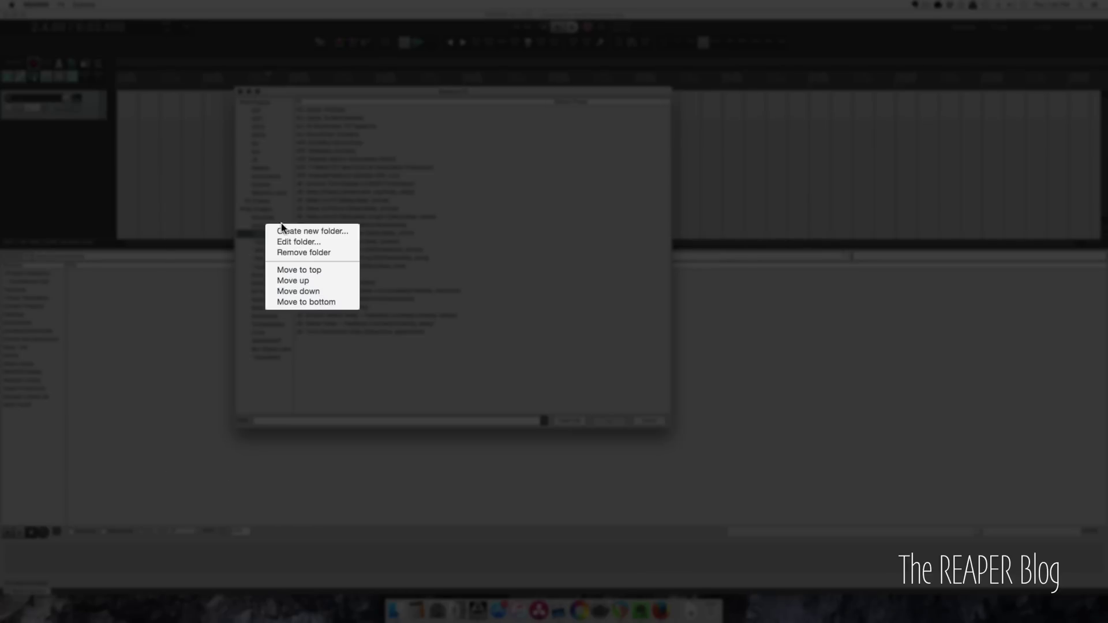
left_click(318, 243)
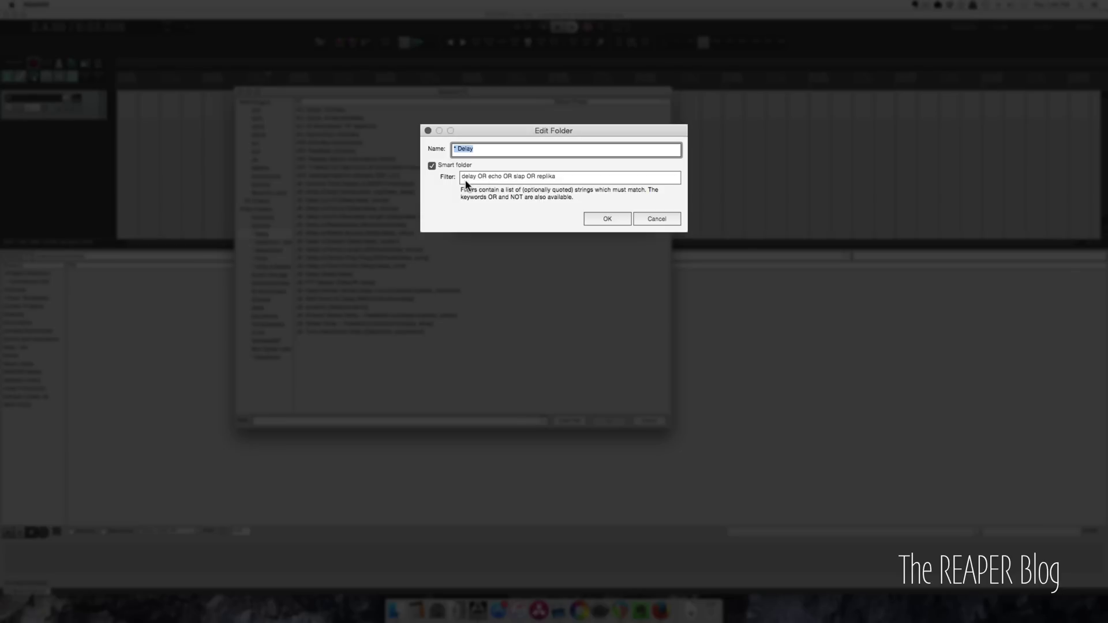
left_click(608, 218)
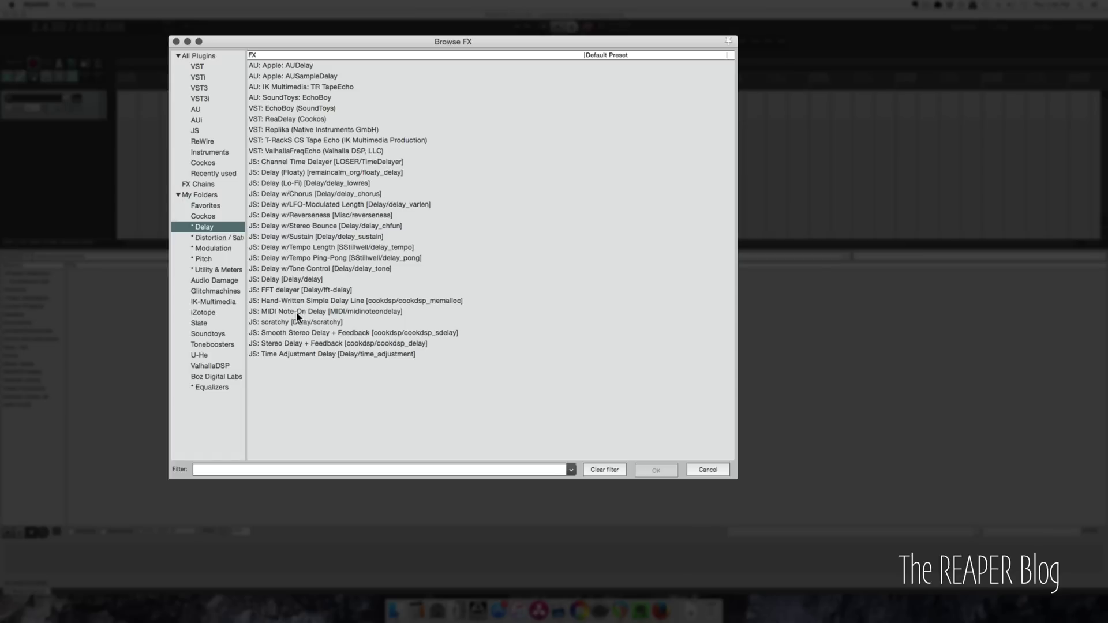
- Browse the Distortion / Saturation, Pitch, Utility & Meters and Equalizers folders
left_click(209, 235)
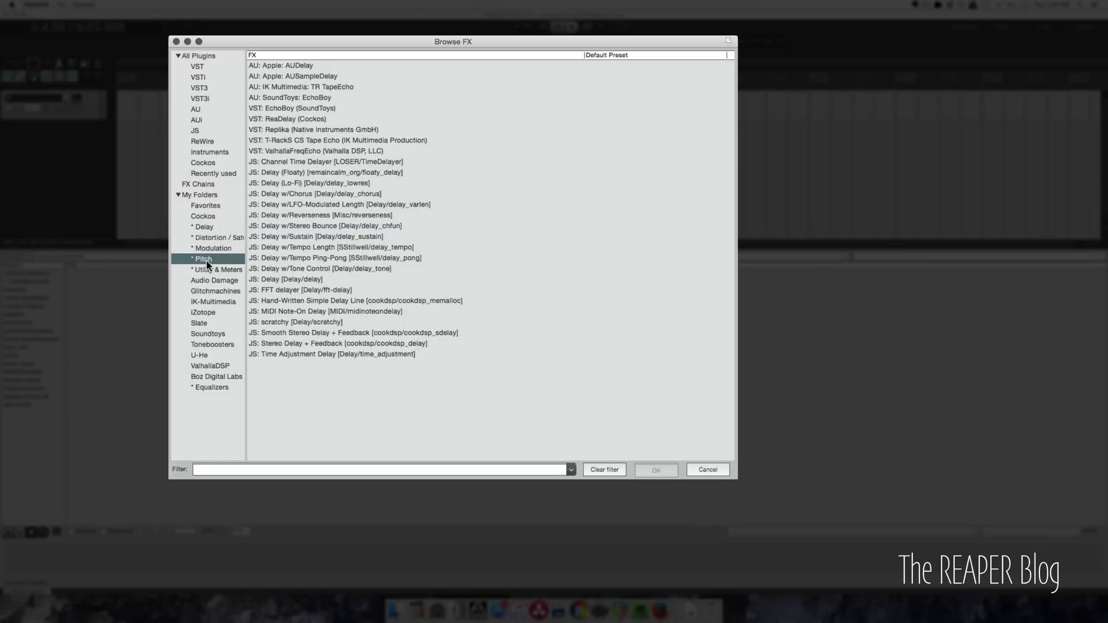
left_click(203, 259)
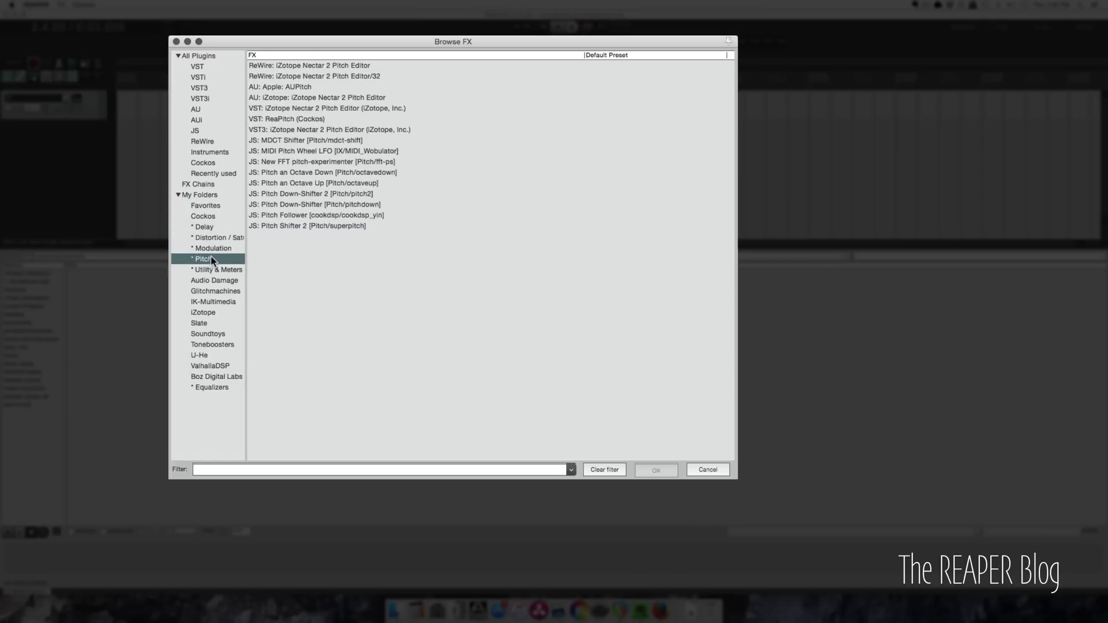
left_click(214, 268)
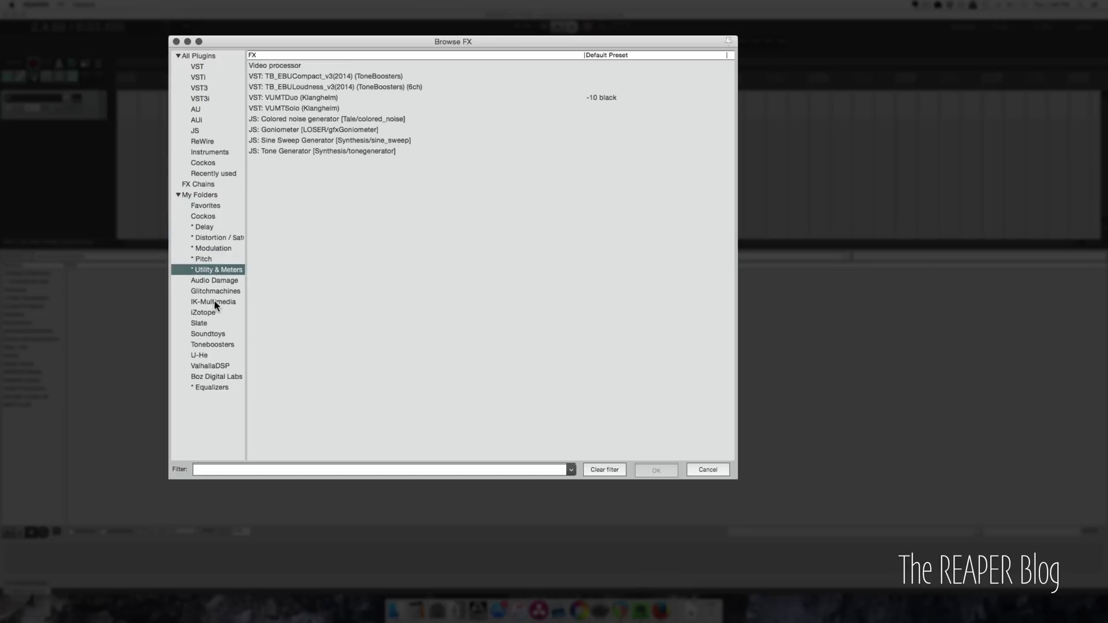
left_click(212, 388)
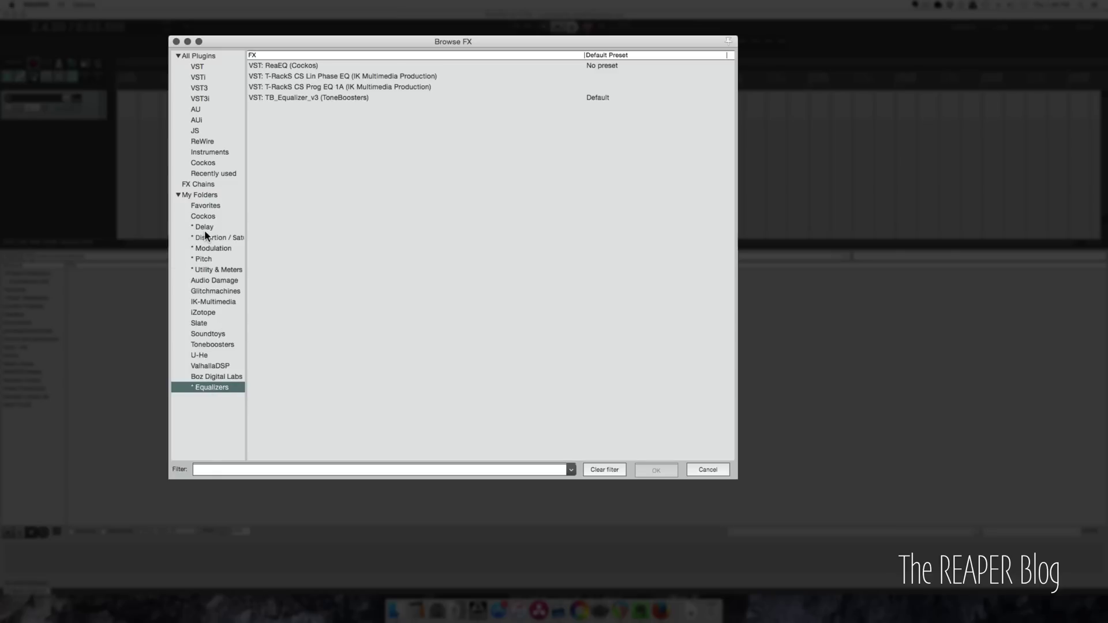
- Move * Equalizers to the top, then down so it sits below Cockos
right_click(207, 388)
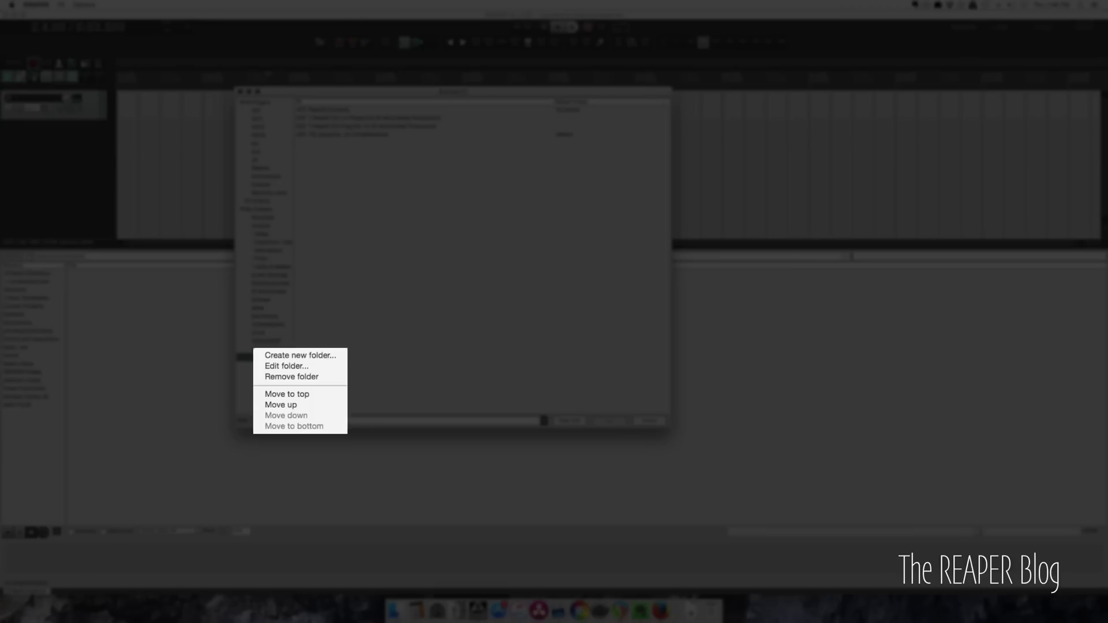
left_click(300, 394)
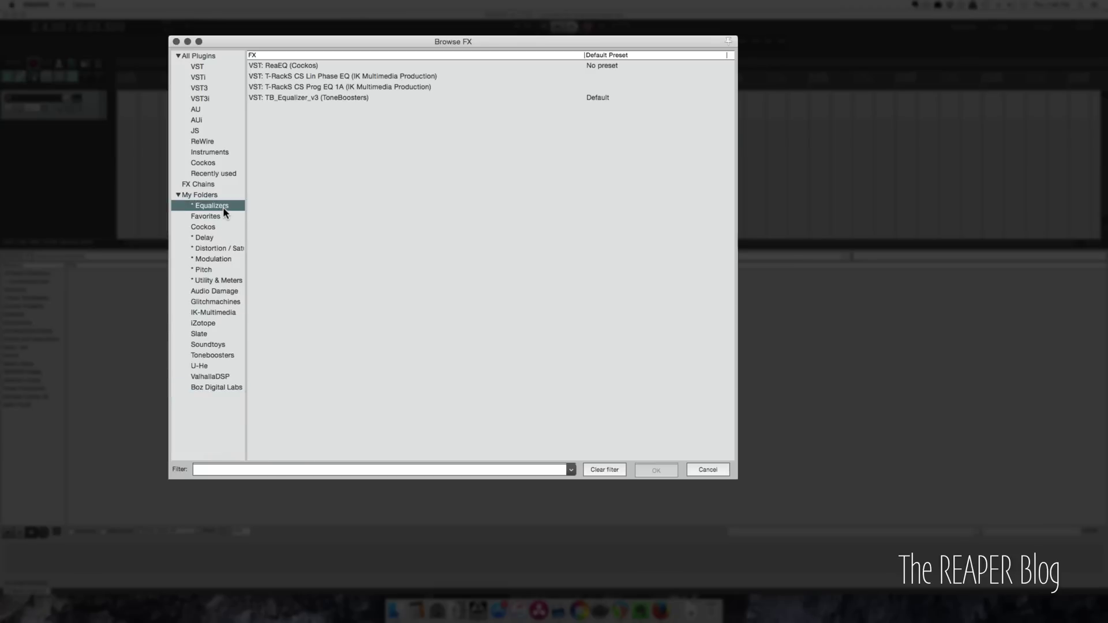
right_click(267, 212)
key("Escape")
right_click(211, 218)
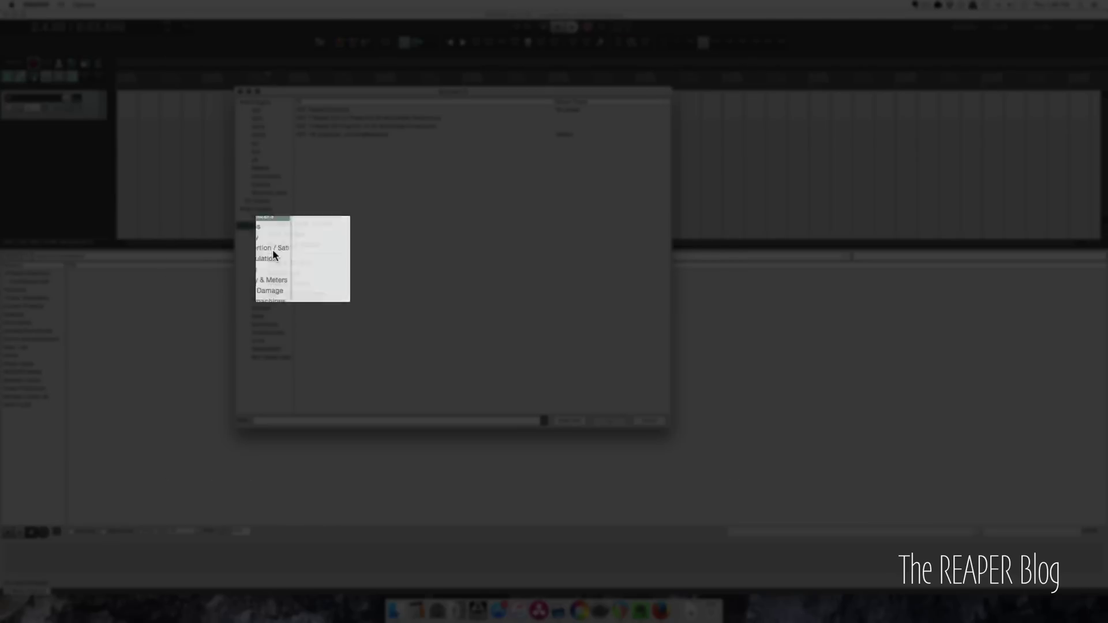
left_click(287, 282)
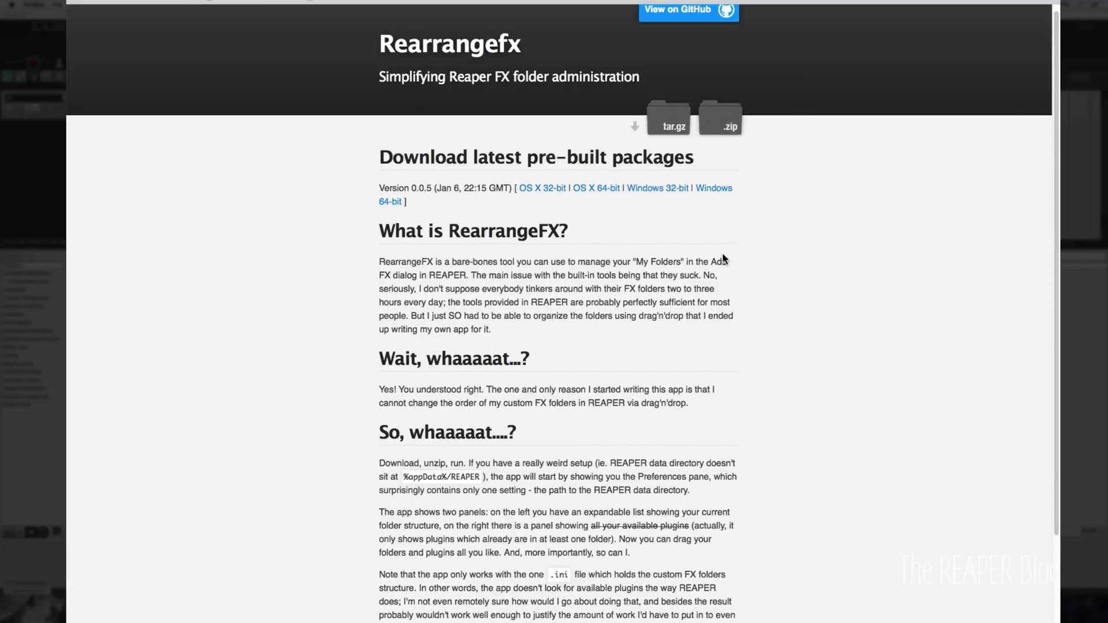
scroll(725, 251, "down", 2)
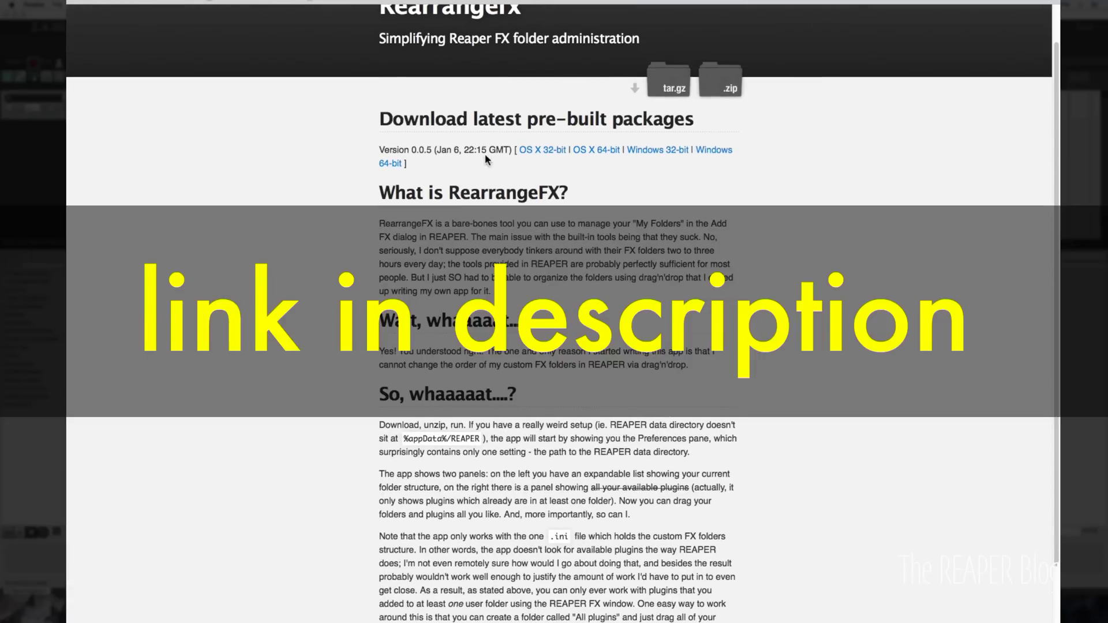
scroll(648, 238, "down", 3)
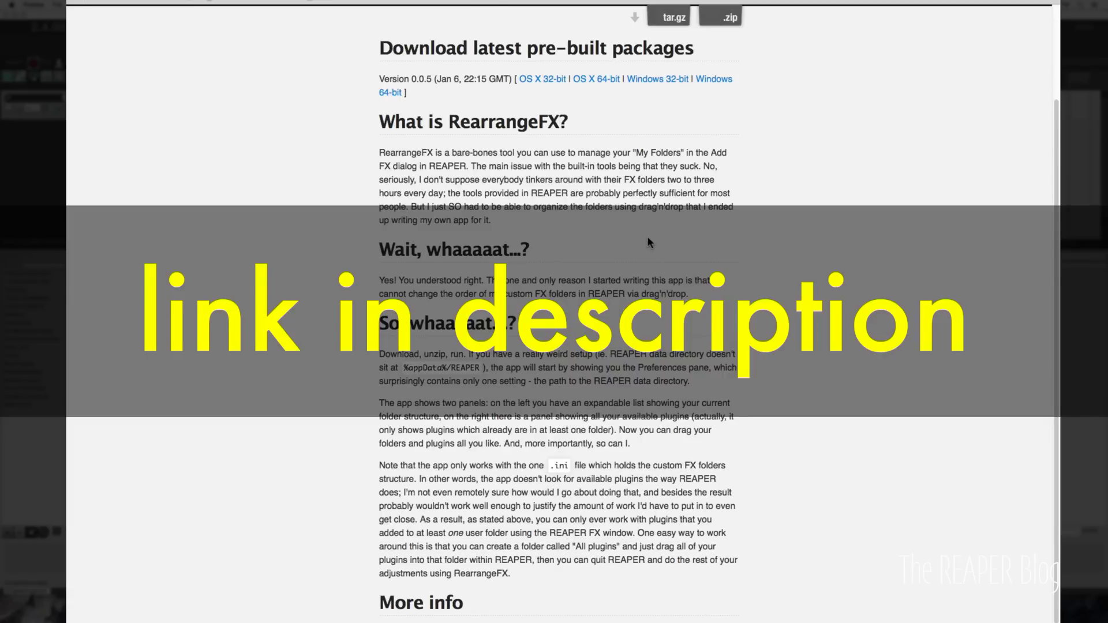
scroll(649, 243, "down", 3)
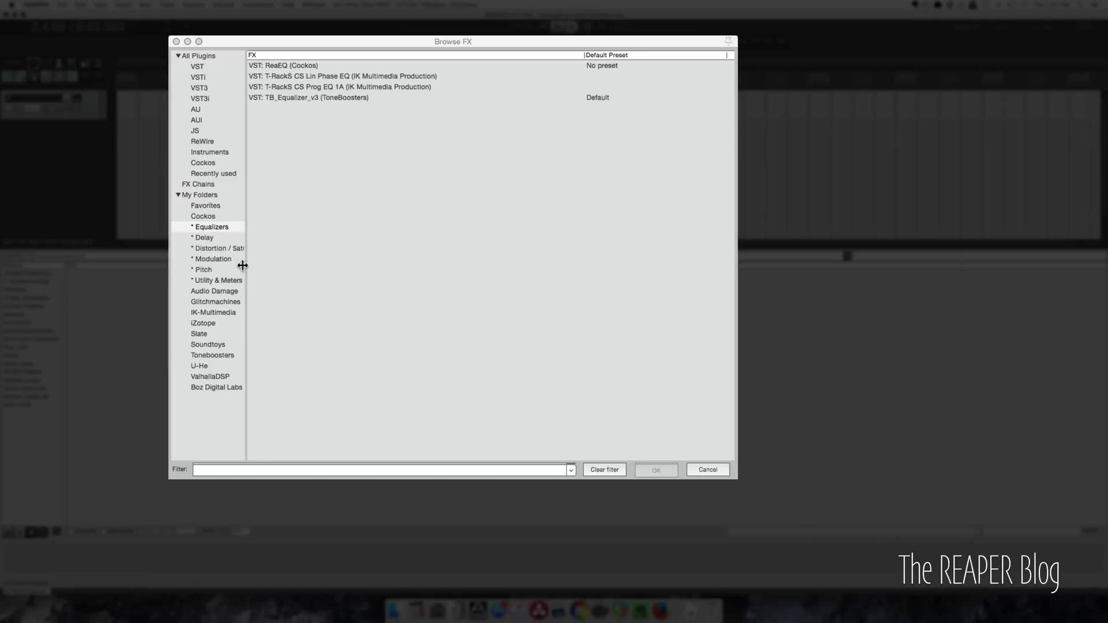
- Launch RearrangeFX from Spotlight by searching 'rear'
key("super+space")
type("rea")
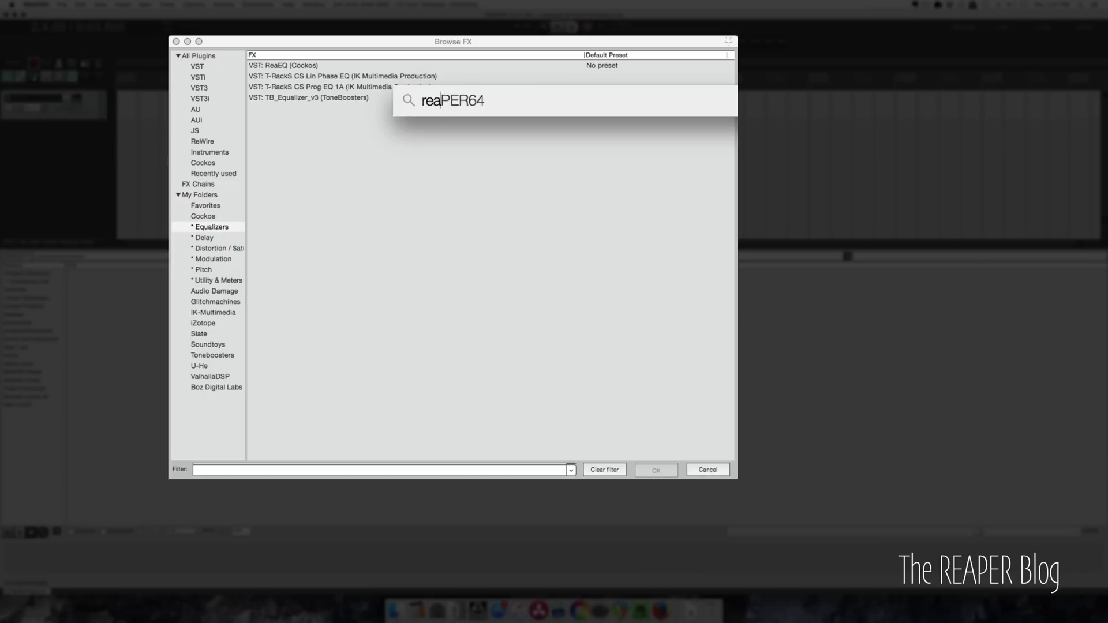
type("r")
key("Return")
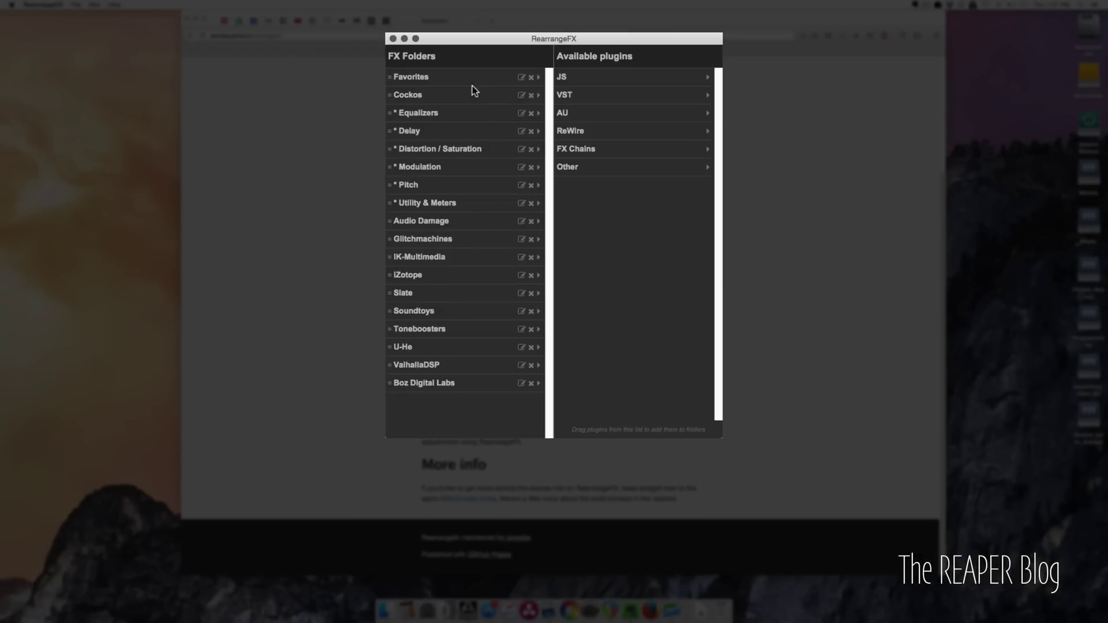
- Place * Equalizers after * Distortion / Saturation and Boz Digital Labs after Audio Damage
left_click(452, 113)
left_click_drag(417, 110, 430, 158)
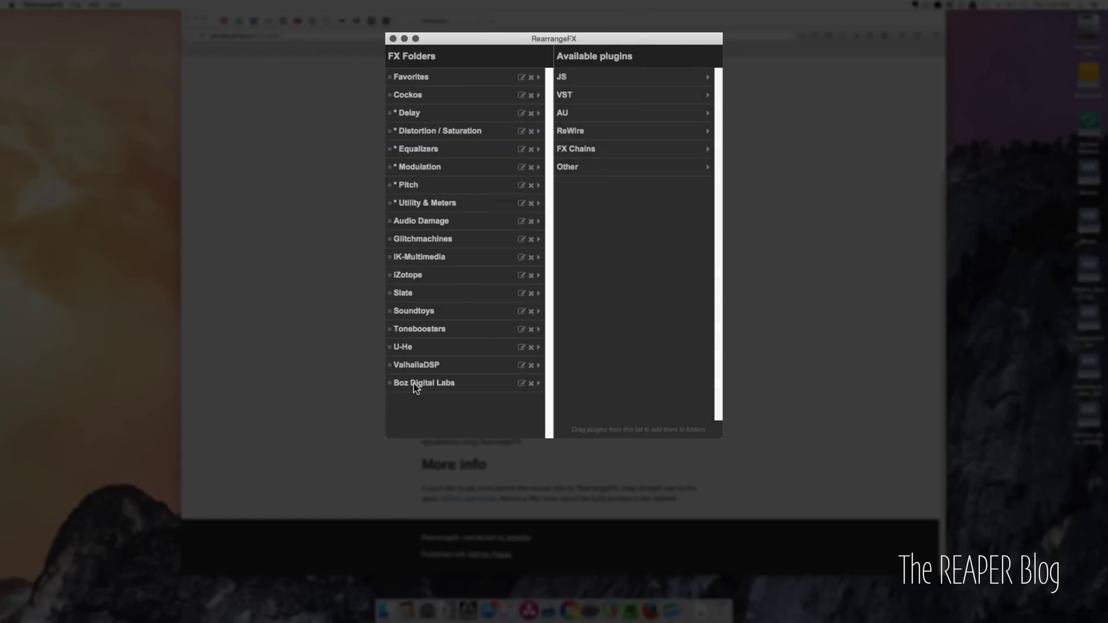
left_click_drag(415, 383, 436, 250)
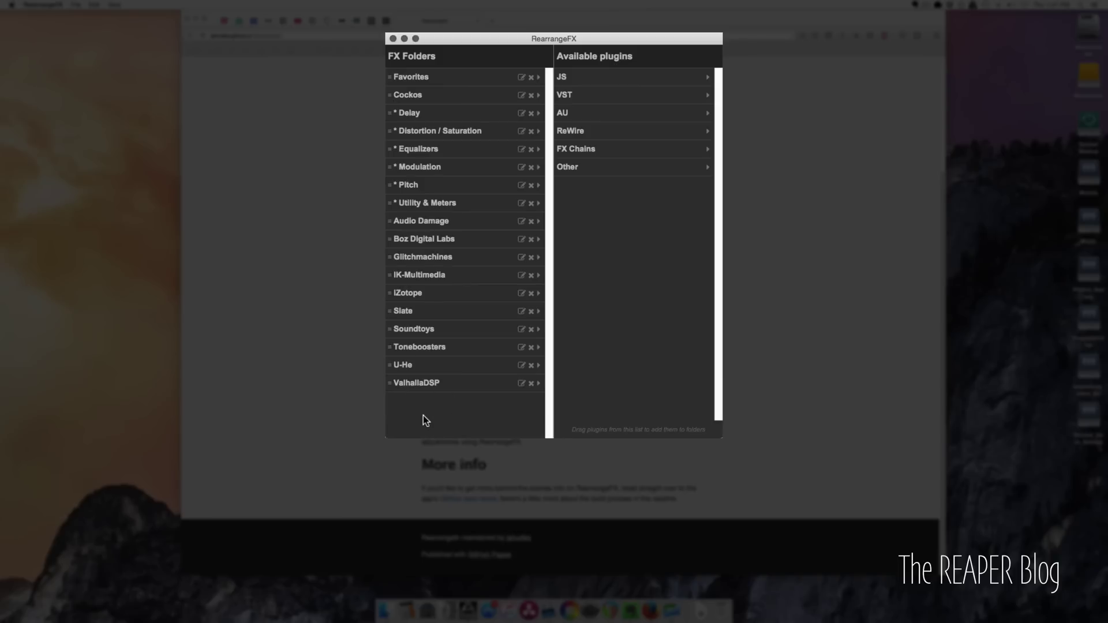
- Create a new folder named '* Compression' via File > New folder
left_click(76, 5)
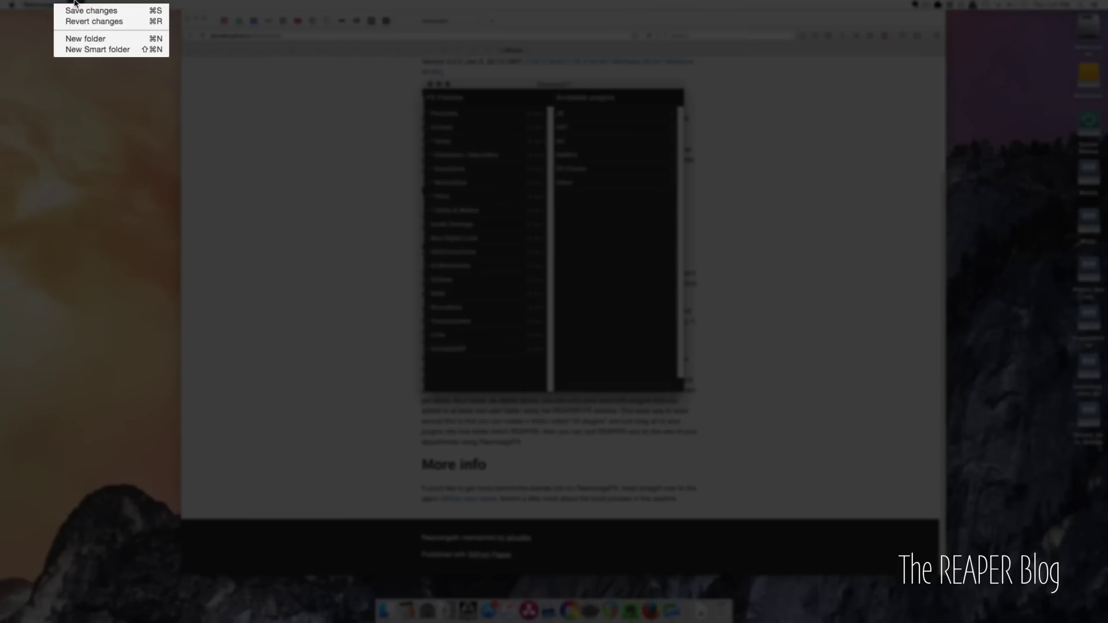
left_click(86, 39)
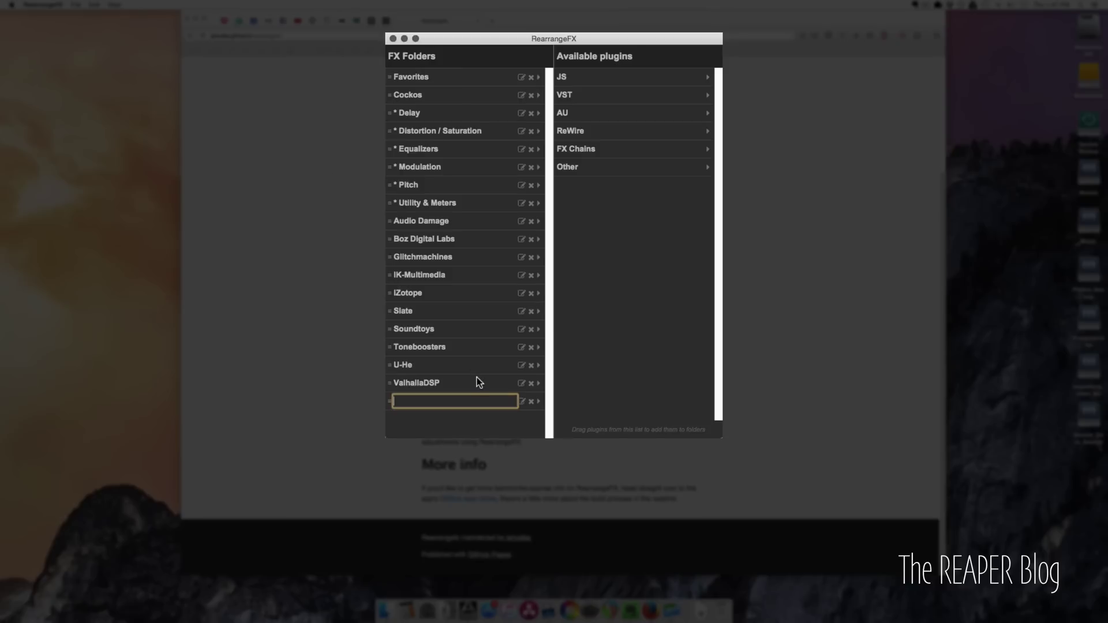
type("* Compression")
key("Return")
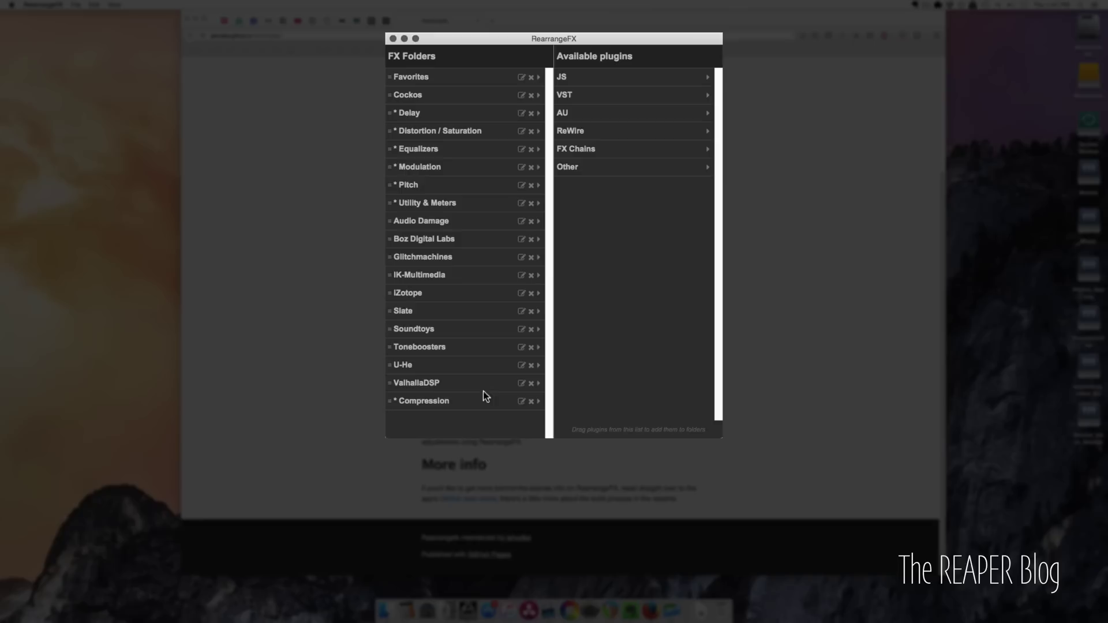
- Add iZotope Ozone 5, T-RackS CS White 2A and Devil-Loc_Deluxe from VST into * Compression
left_click(709, 97)
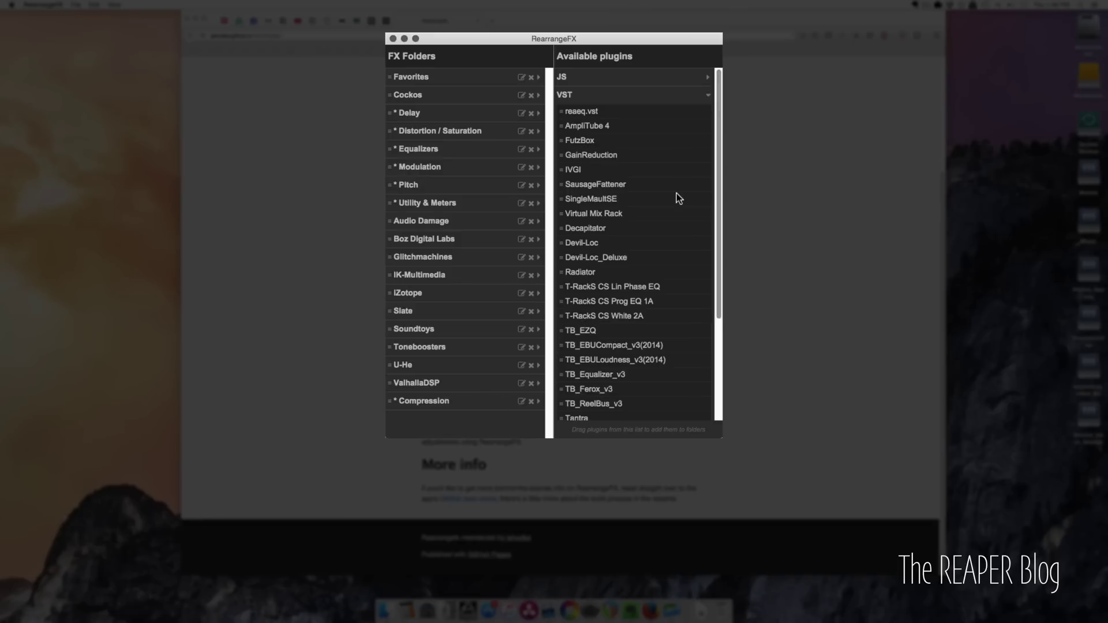
scroll(677, 193, "down", 5)
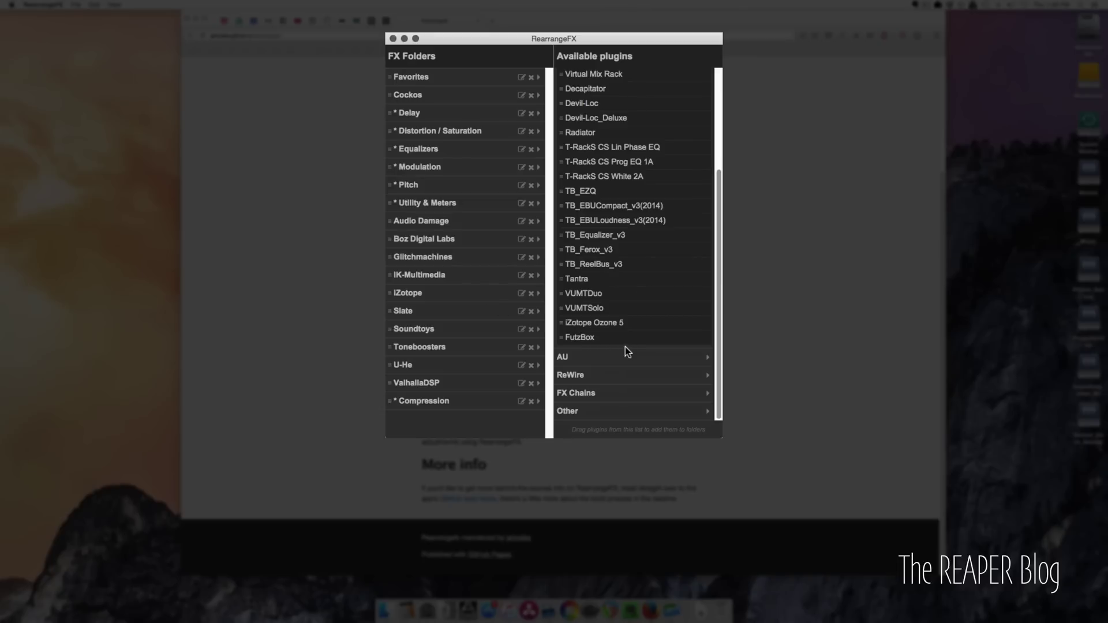
left_click_drag(613, 321, 456, 403)
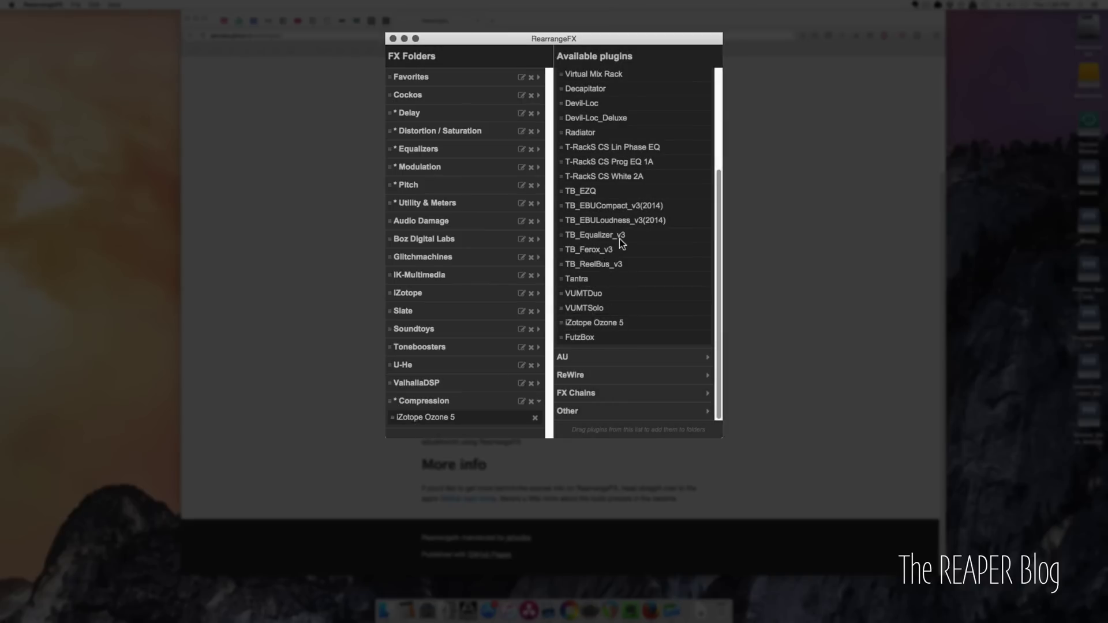
scroll(624, 214, "up", 3)
left_click_drag(637, 233, 440, 403)
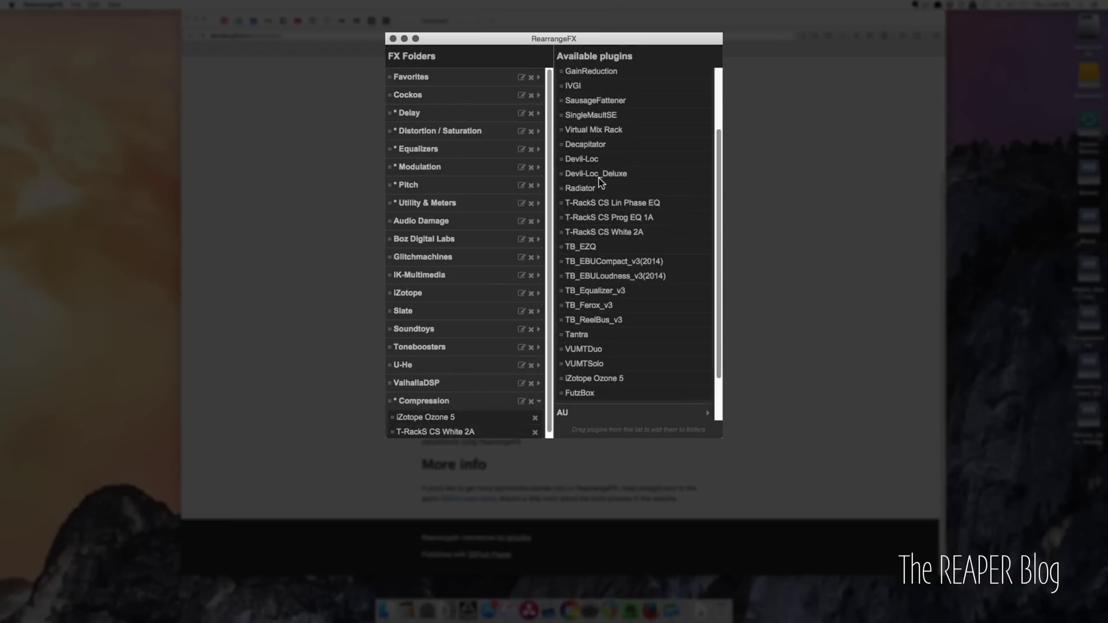
left_click_drag(607, 173, 446, 401)
- Add GainReduction to * Compression and collapse the folder
scroll(617, 155, "up", 2)
scroll(617, 155, "up", 3)
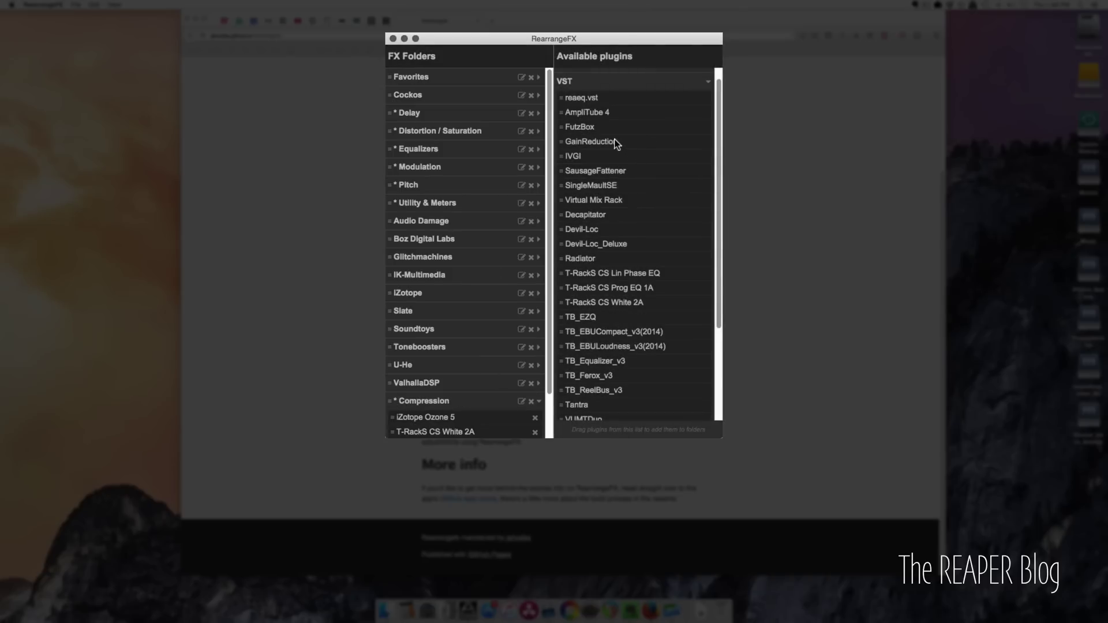
left_click_drag(617, 144, 462, 403)
scroll(652, 285, "down", 3)
scroll(453, 413, "down", 3)
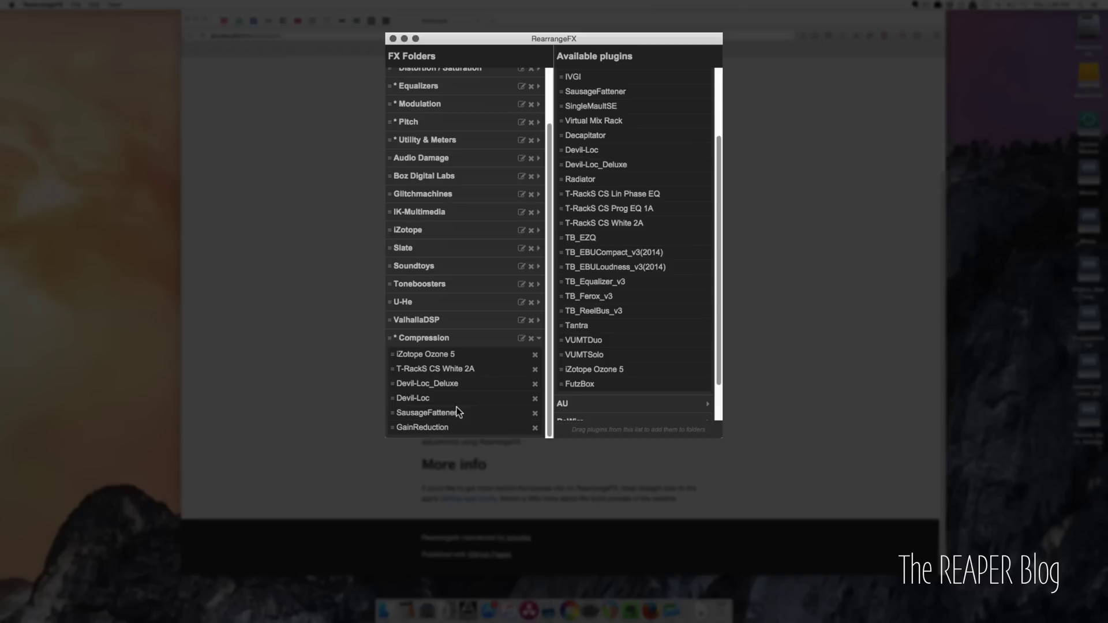
scroll(462, 340, "up", 3)
left_click(539, 384)
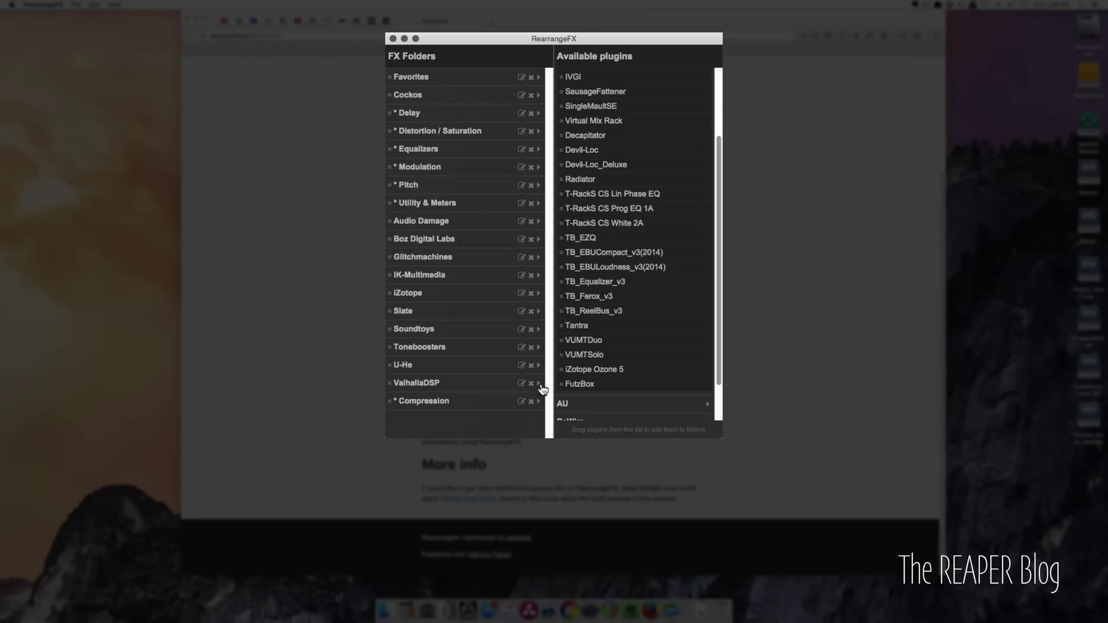
- Move * Compression up to third place after Cockos and Favorites, keeping * Distortion / Saturation's name
left_click_drag(433, 407, 439, 76)
left_click(522, 152)
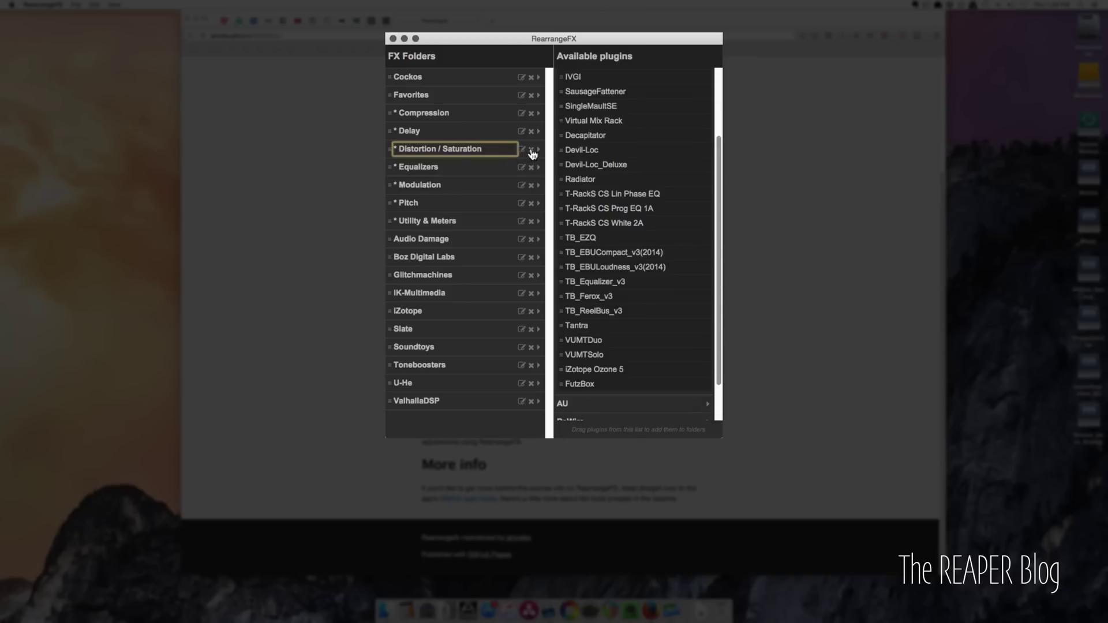
key("Return")
- Expand and collapse * Distortion / Saturation, then collapse VST back to the category list
left_click(538, 150)
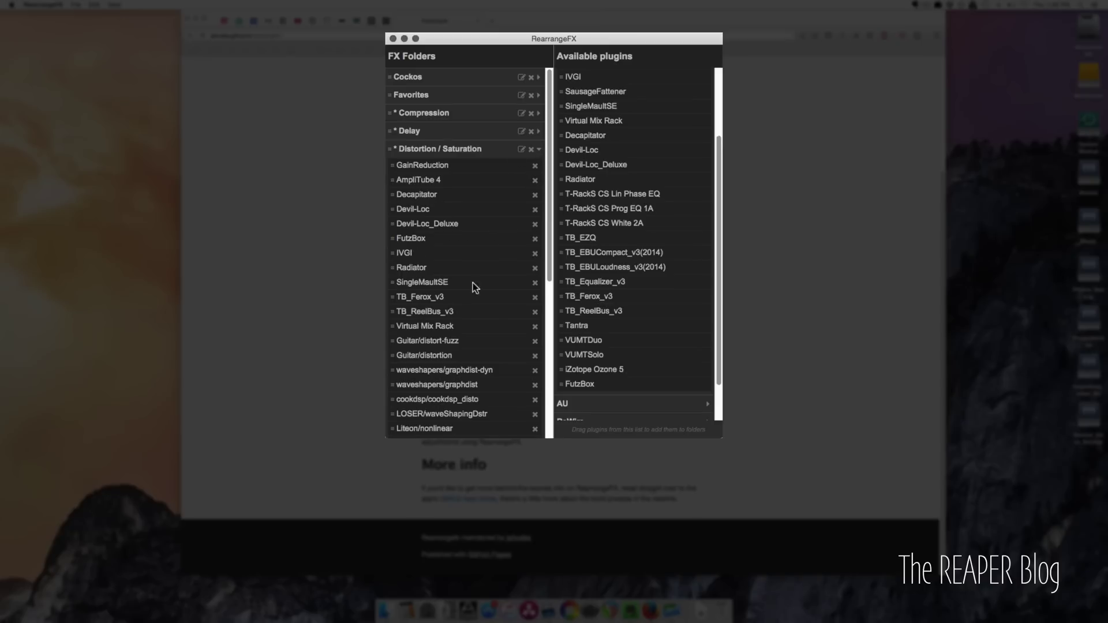
left_click(539, 150)
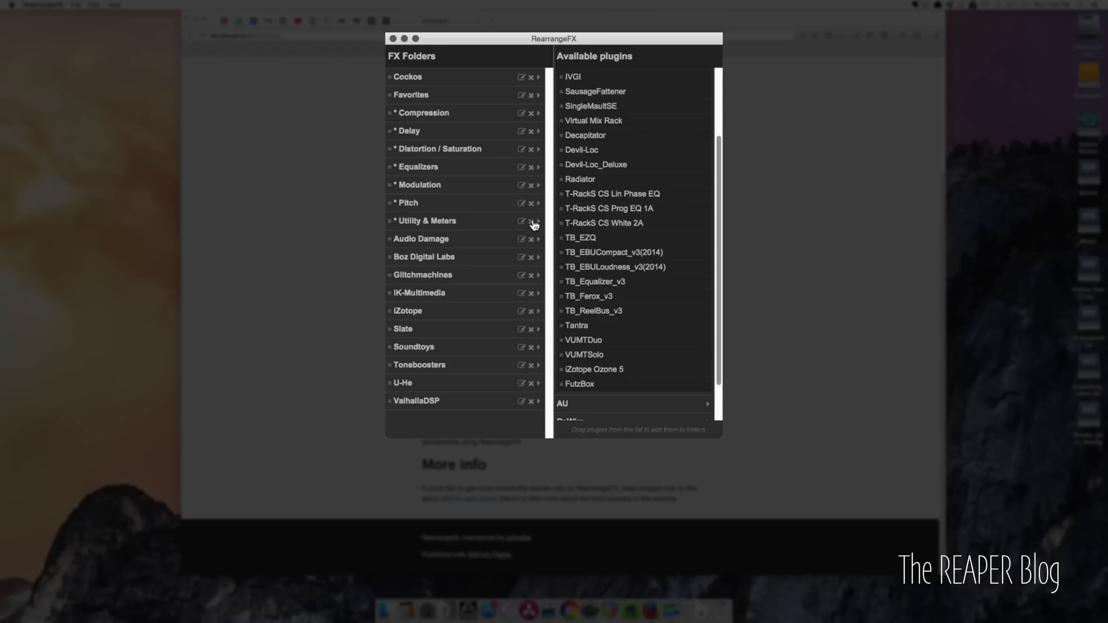
left_click(534, 224)
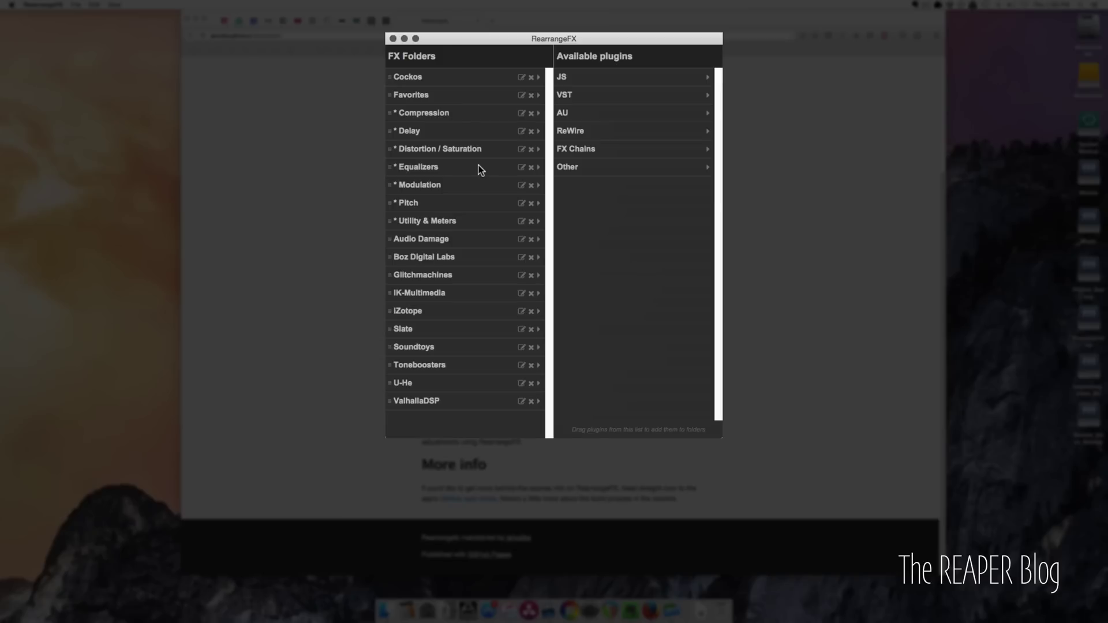